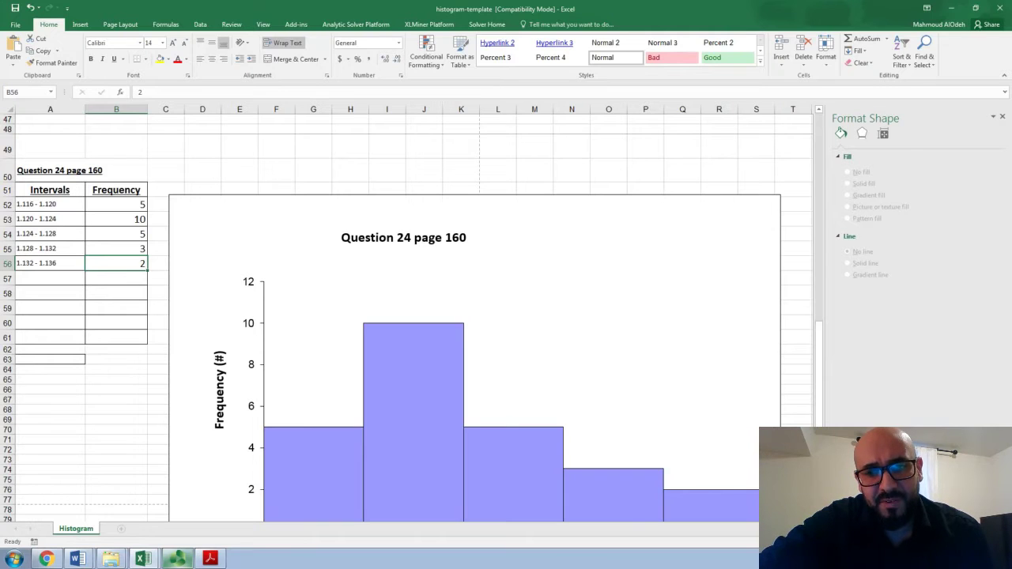
Select the 25 numbered measurements and their index numbers in V64:W88 beside the histogram
scroll(410, 313, "right", 6)
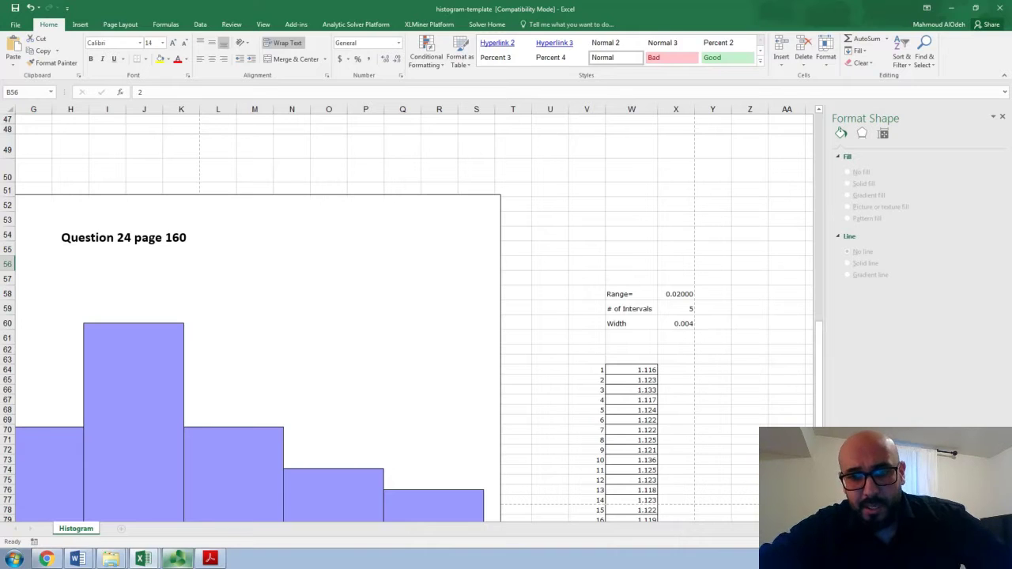
scroll(411, 317, "down", 2)
scroll(411, 316, "down", 1)
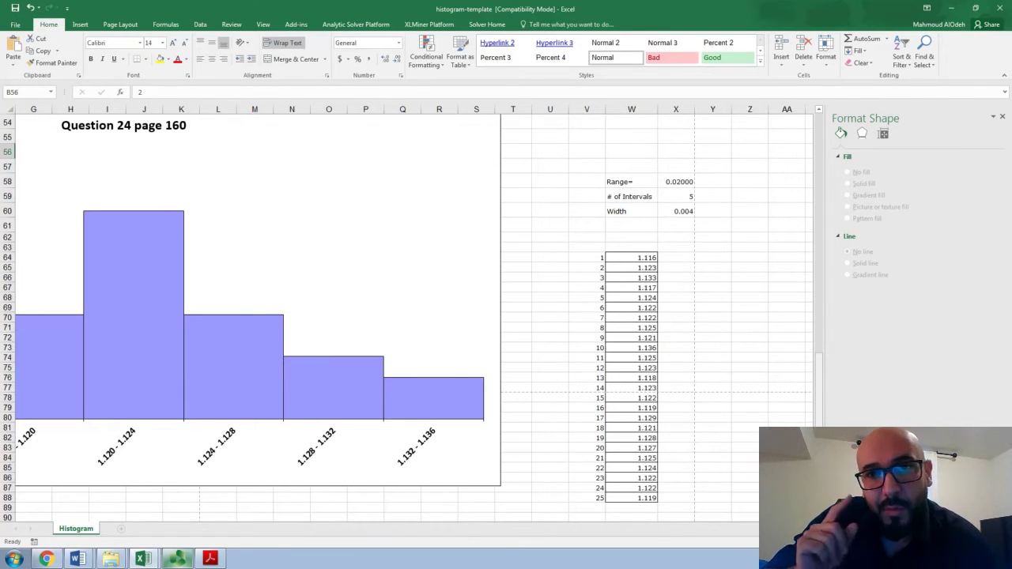
left_click(600, 260)
left_click_drag(604, 264, 617, 502)
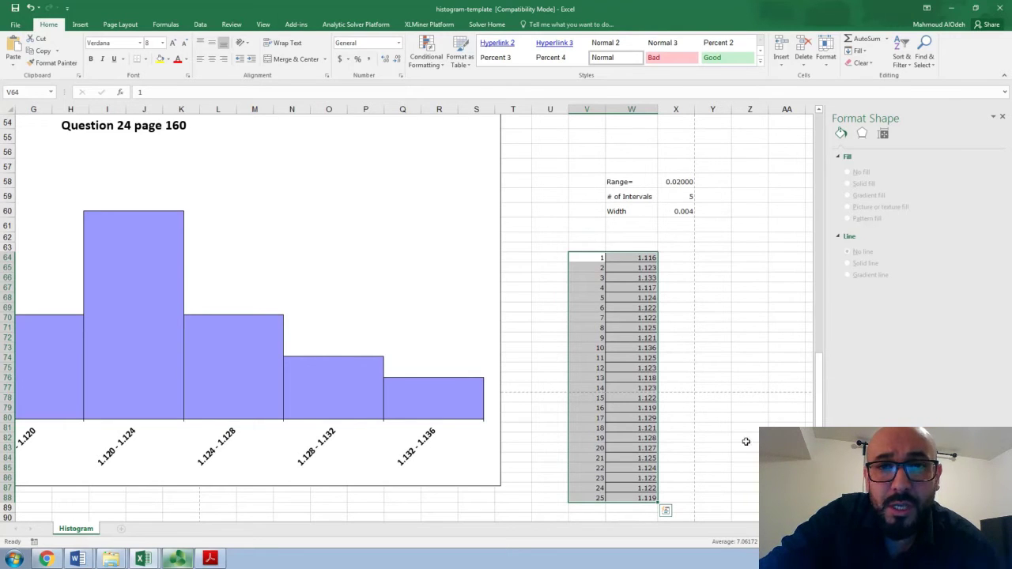
Inspect the formulas behind the range, number of intervals and width in cells X58 to X60
double_click(680, 183)
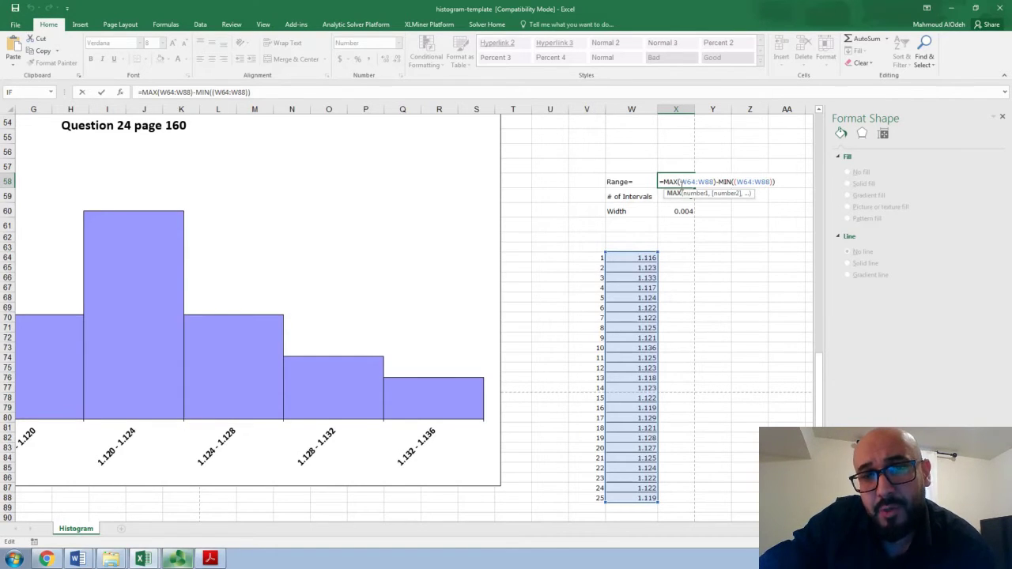
key("Return")
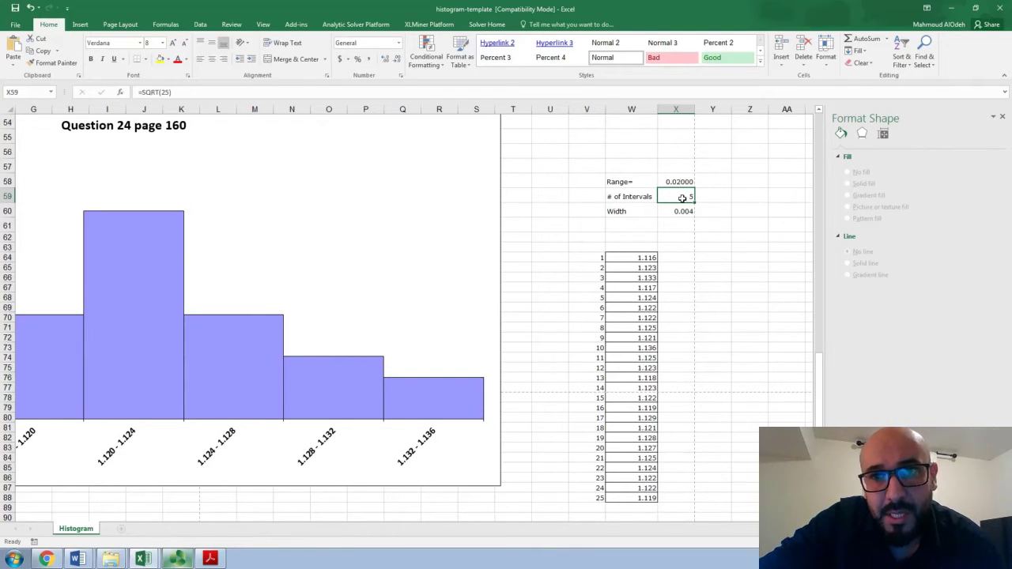
double_click(681, 198)
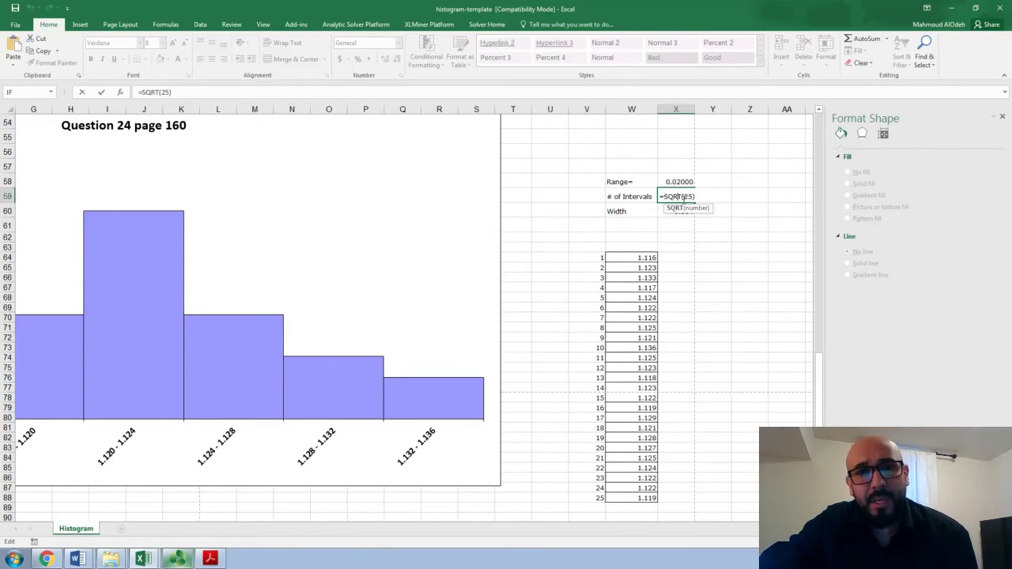
key("Return")
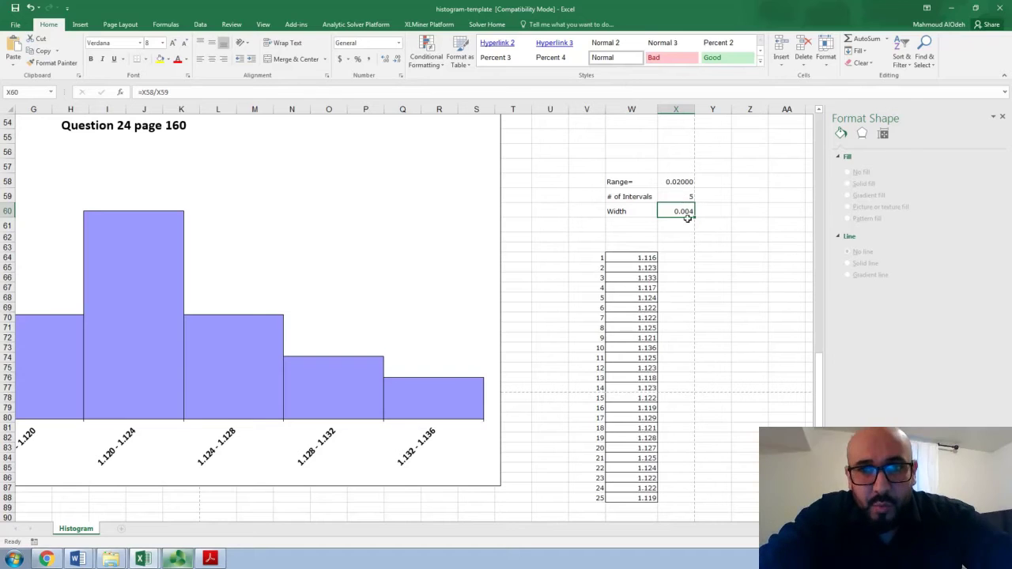
double_click(688, 216)
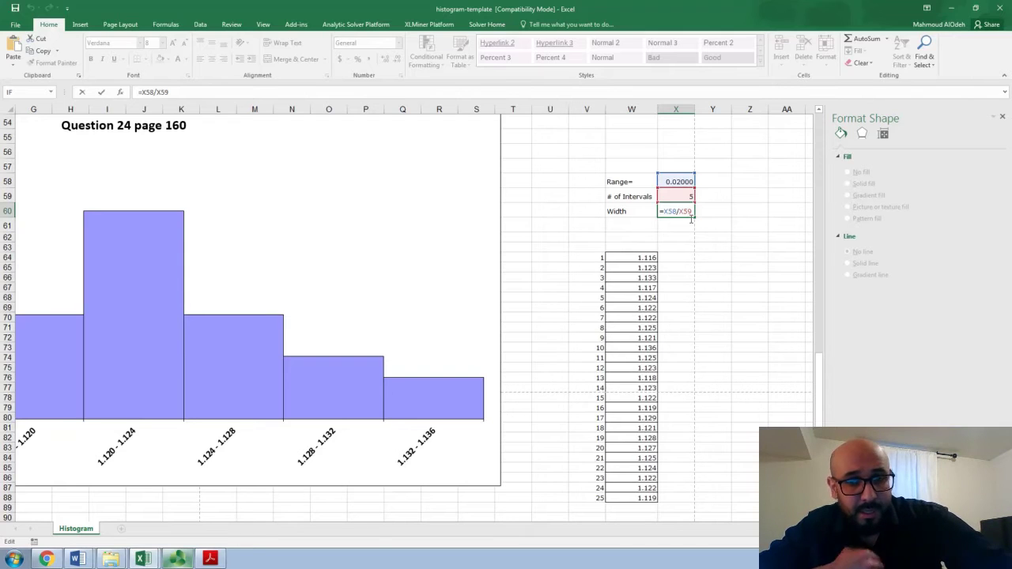
key("Return")
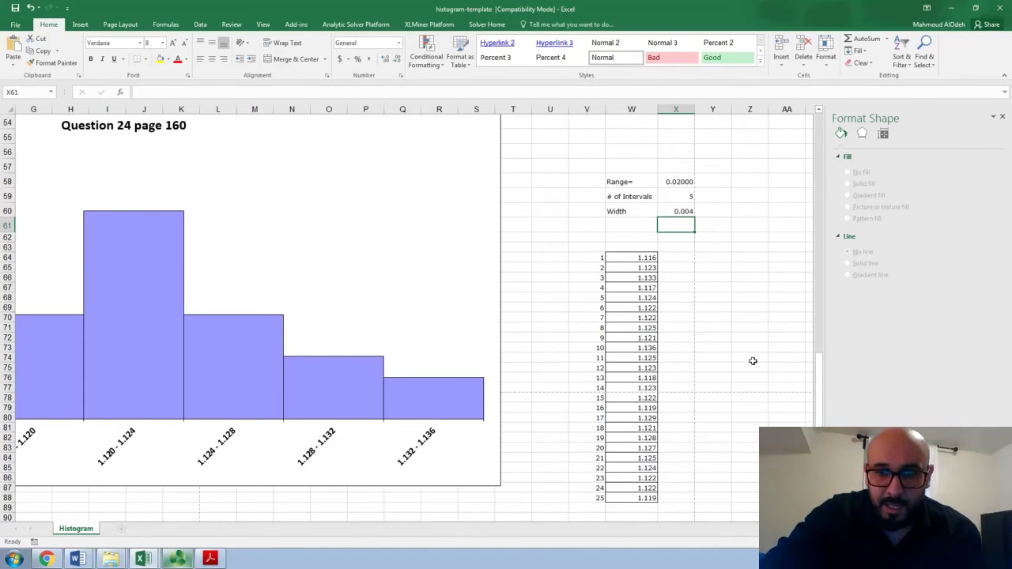
Try 1.119999999 as the upper limit of the first interval in cell A52
scroll(411, 316, "left", 6)
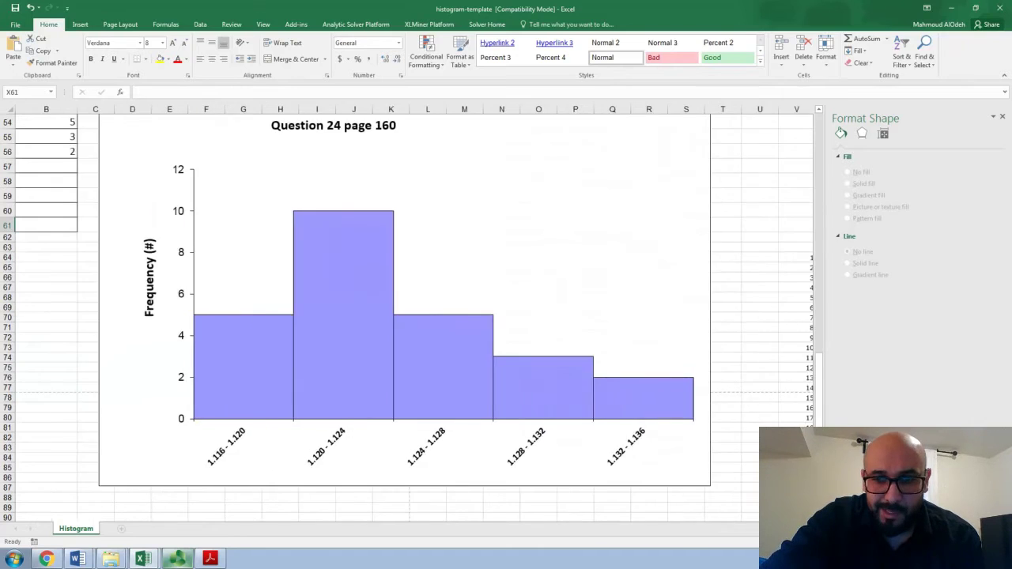
scroll(411, 316, "up", 3)
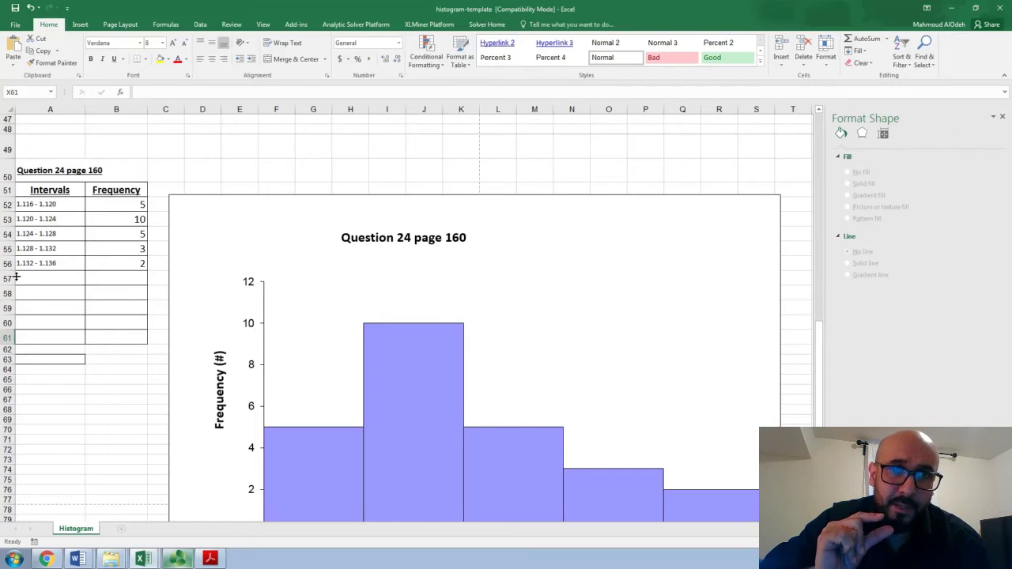
double_click(63, 206)
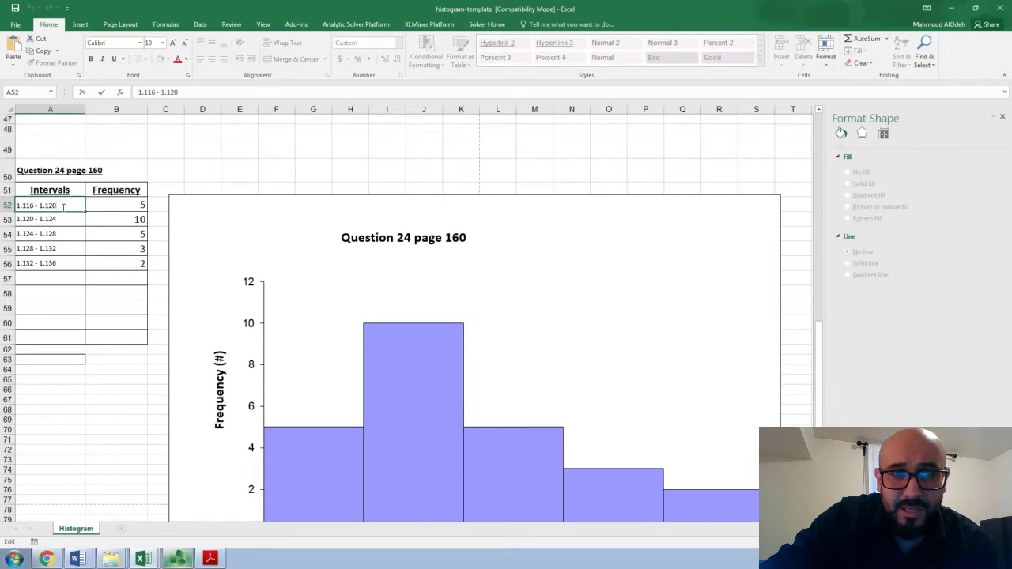
key("BackSpace")
key("BackSpace")
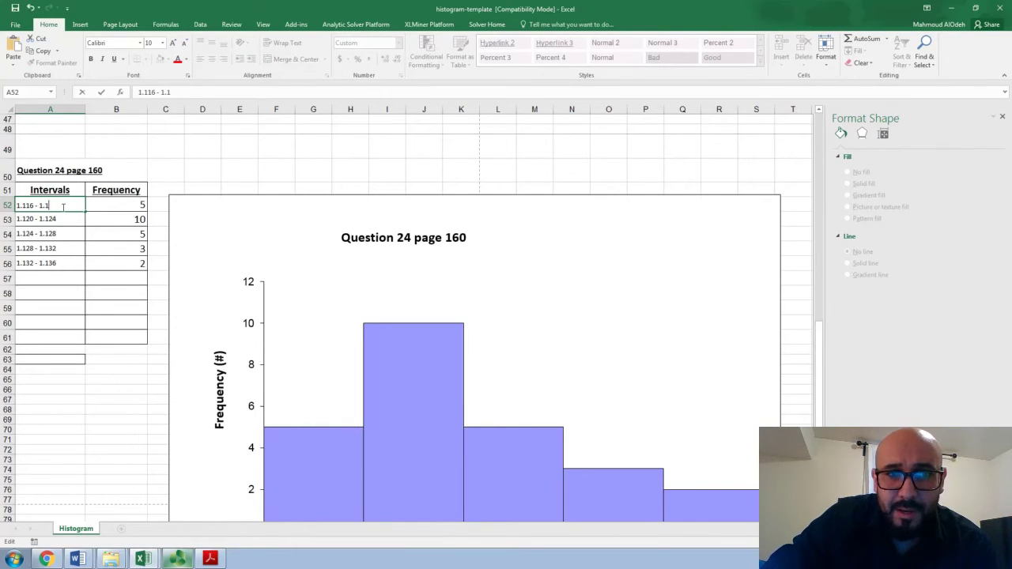
type("19")
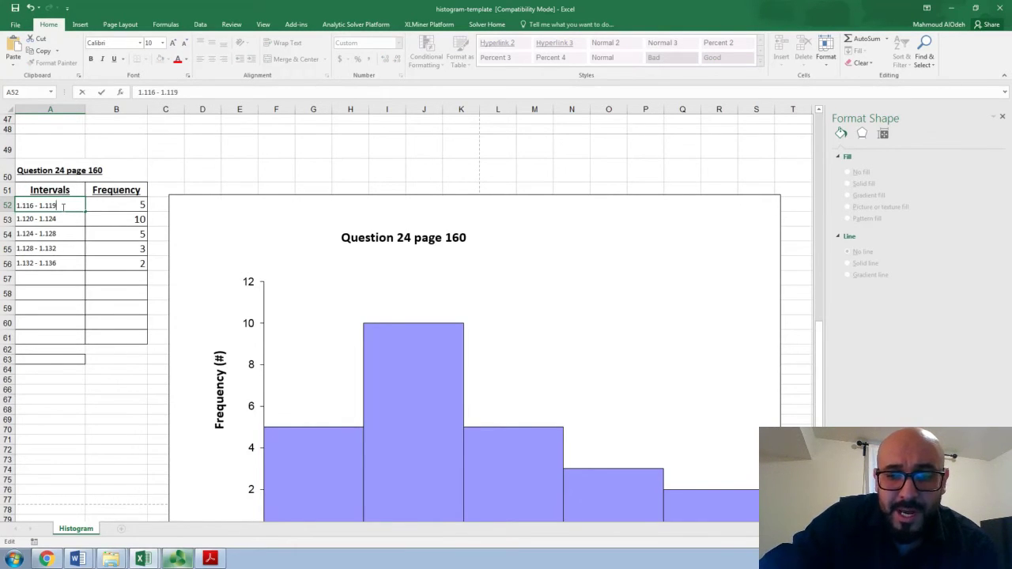
type("999999")
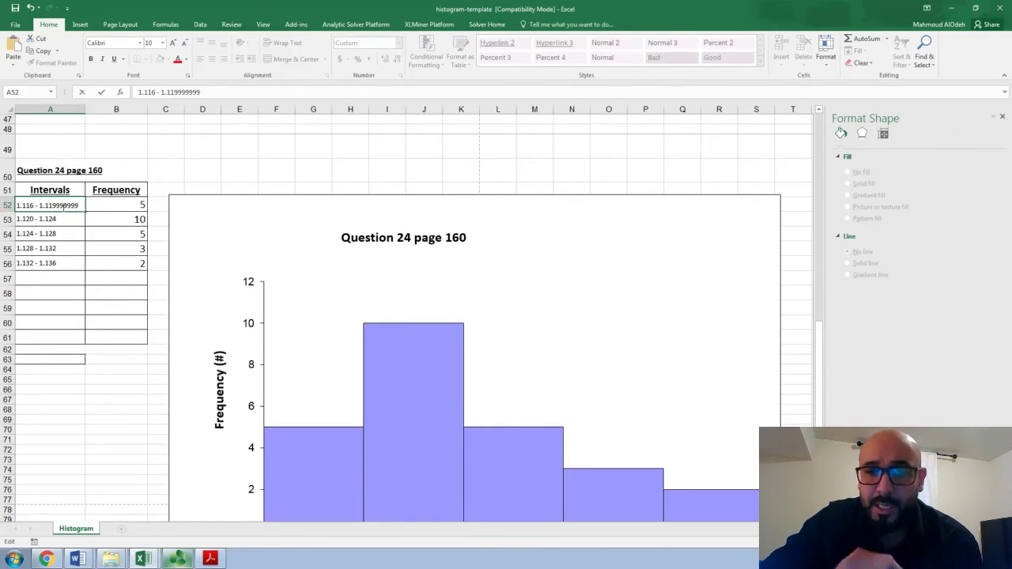
Set the upper limit of the first interval in A52 back to 1.120
key("BackSpace")
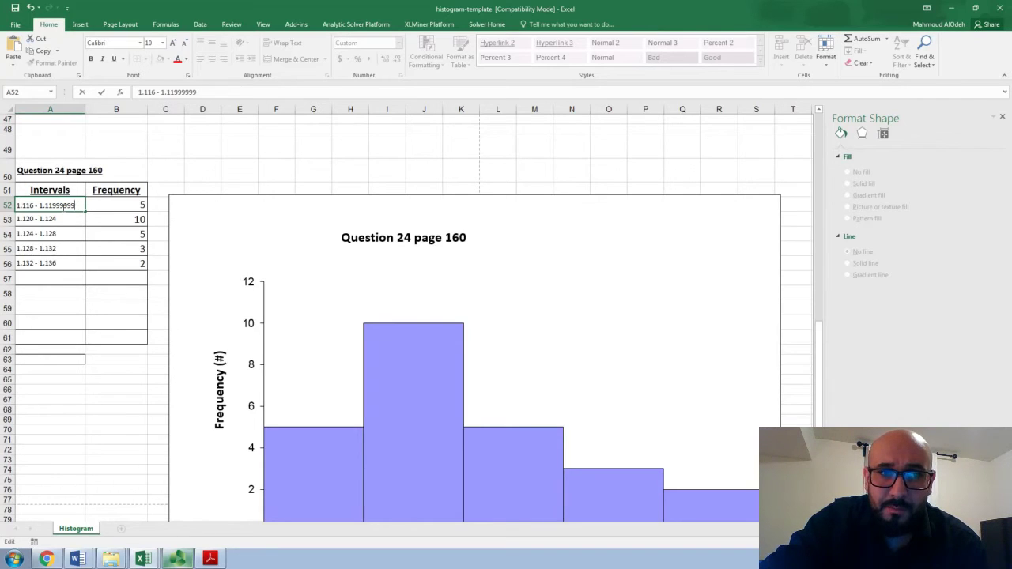
key("BackSpace")
key("BackSpace")
key("BackSpace")
key("BackSpace")
key("BackSpace")
key("BackSpace")
key("BackSpace")
type("2")
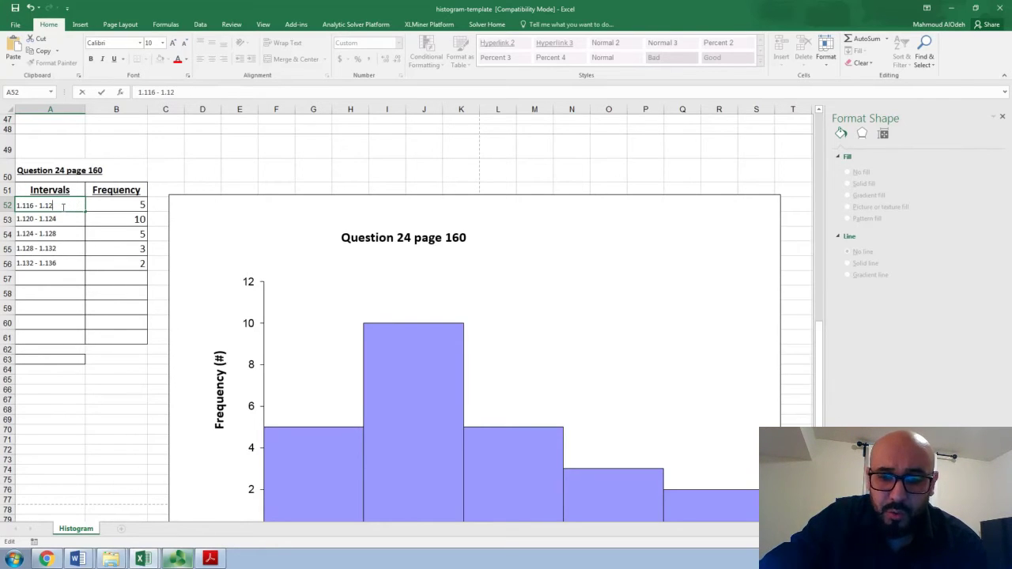
type("0")
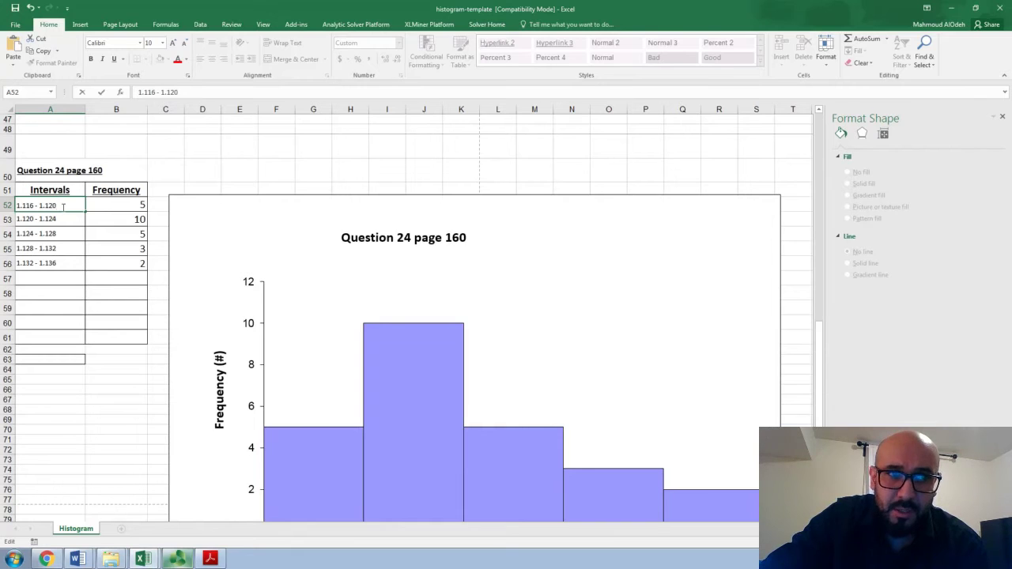
key("Return")
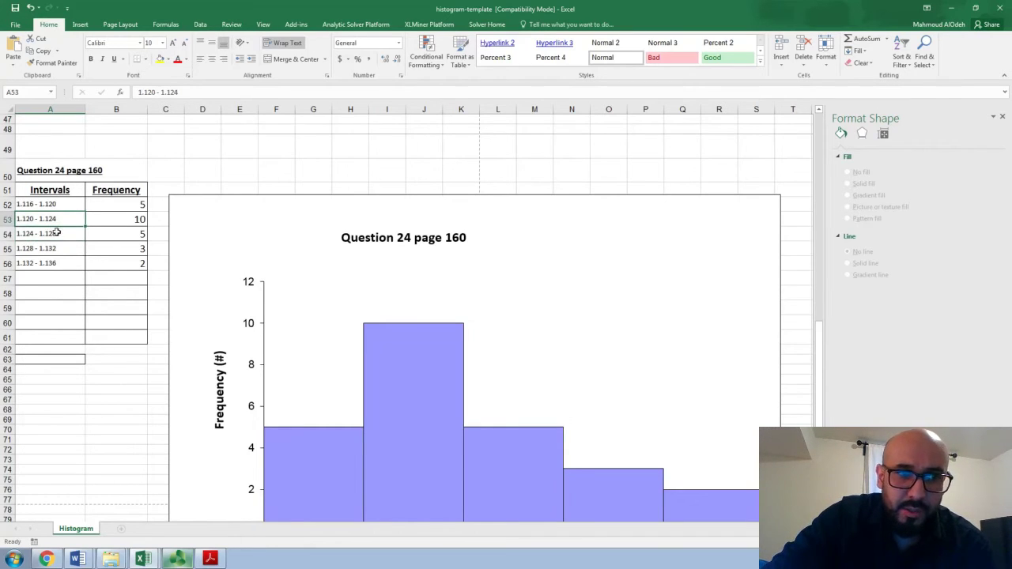
Try 1.12399999 as the upper limit of the second interval in cell A53
double_click(64, 226)
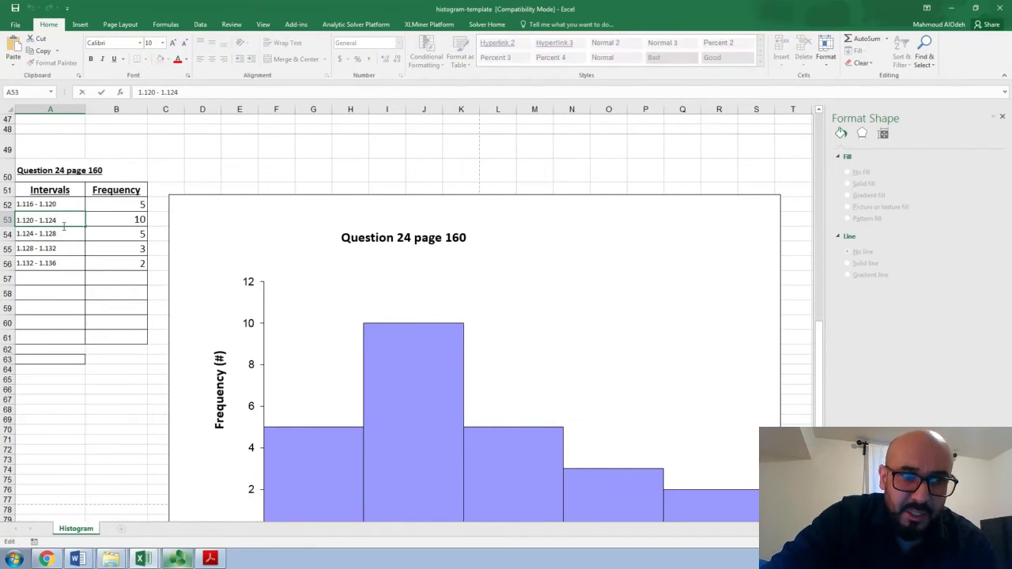
key("BackSpace")
type("399")
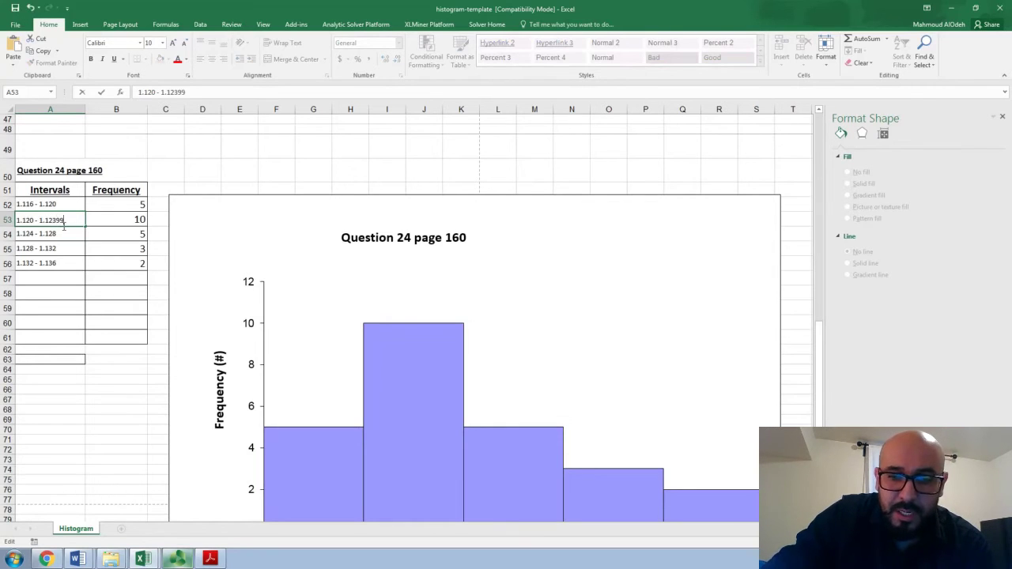
type("9999")
Set the upper limit of the second interval in A53 back to 1.124
key("BackSpace")
key("BackSpace")
key("BackSpace")
key("BackSpace")
key("BackSpace")
key("BackSpace")
key("BackSpace")
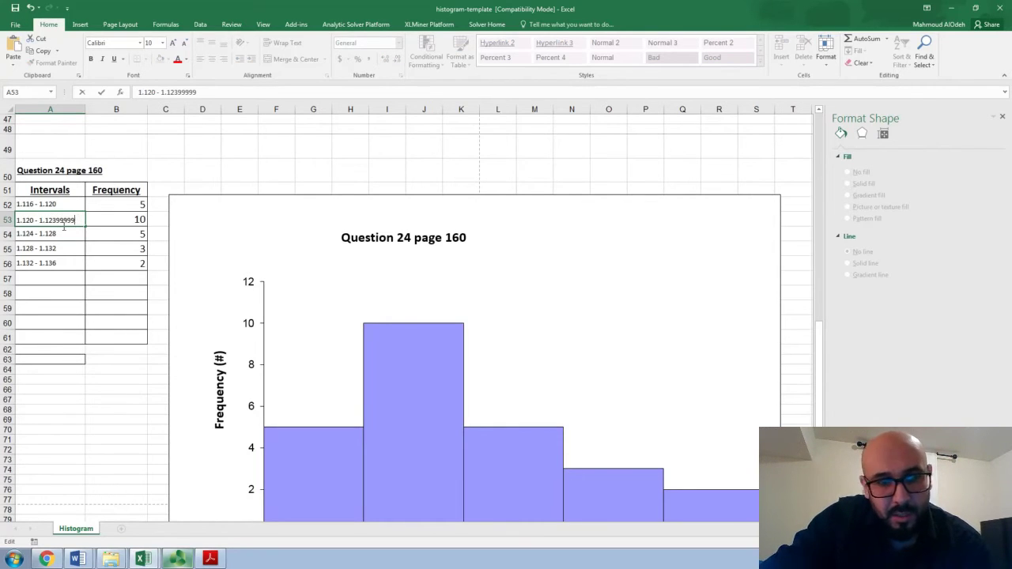
type("4")
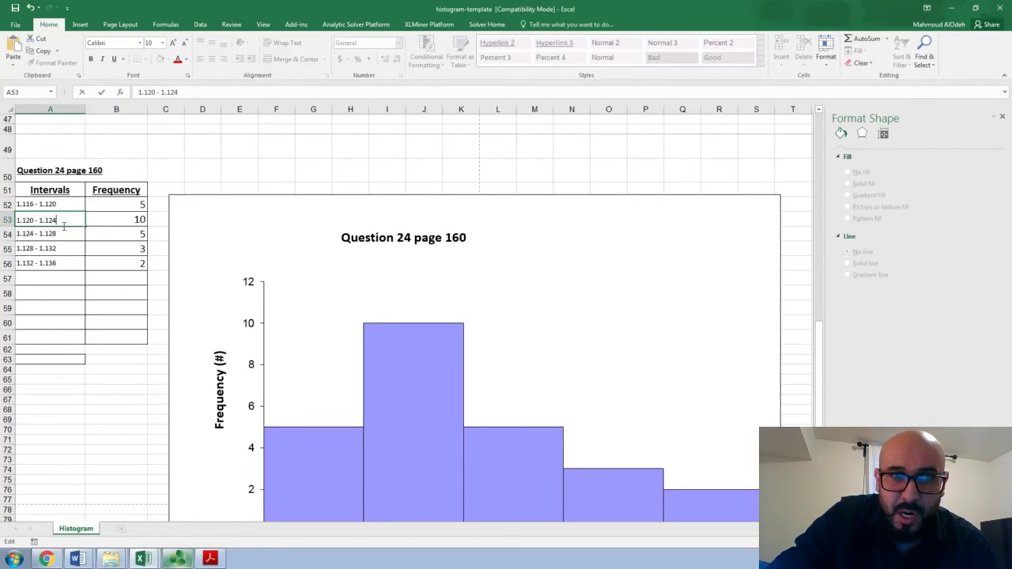
key("Return")
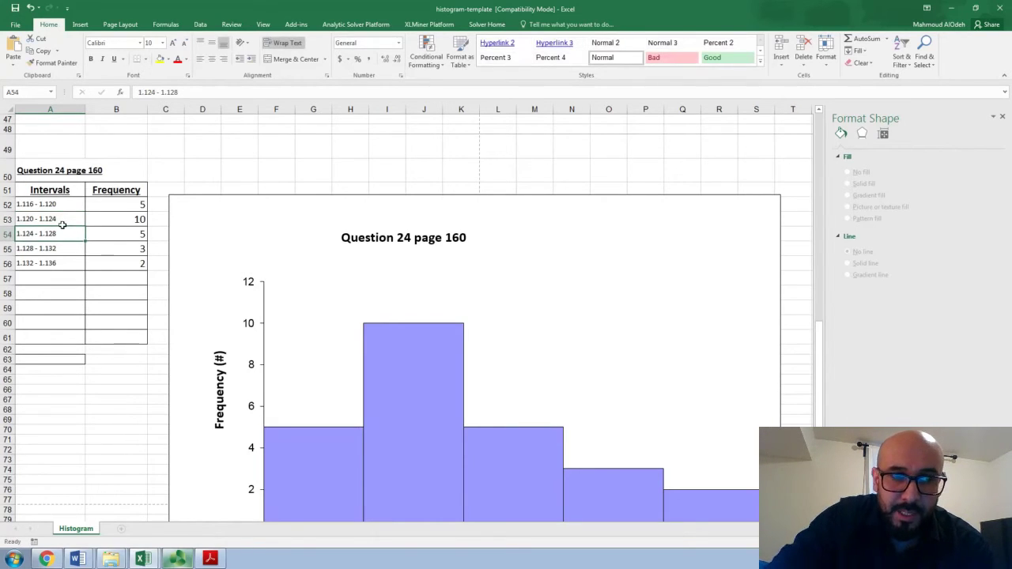
Examine the third interval in A54 and compare the interval table with the measurements in column W
double_click(50, 235)
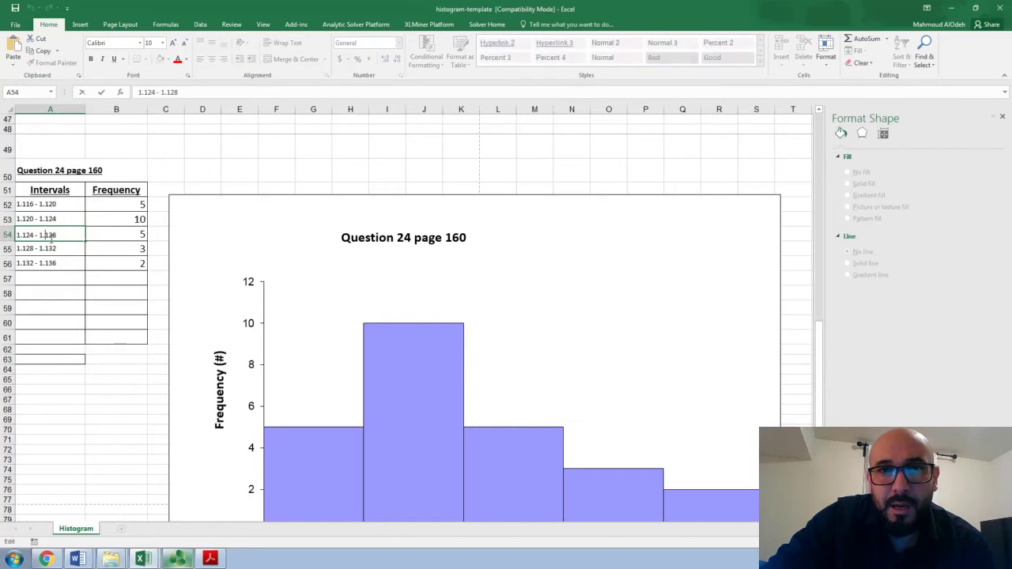
key("Return")
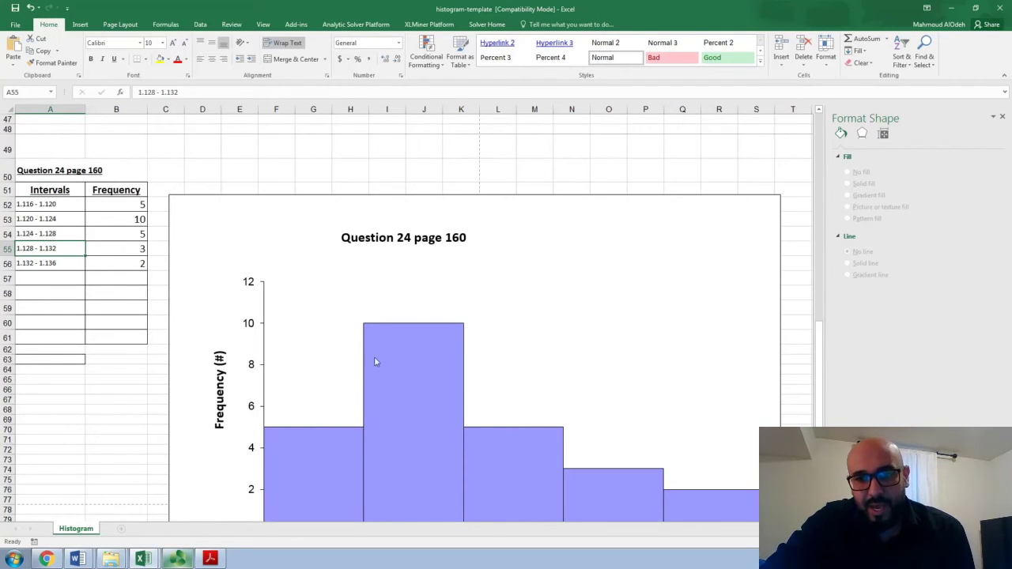
scroll(748, 364, "right", 3)
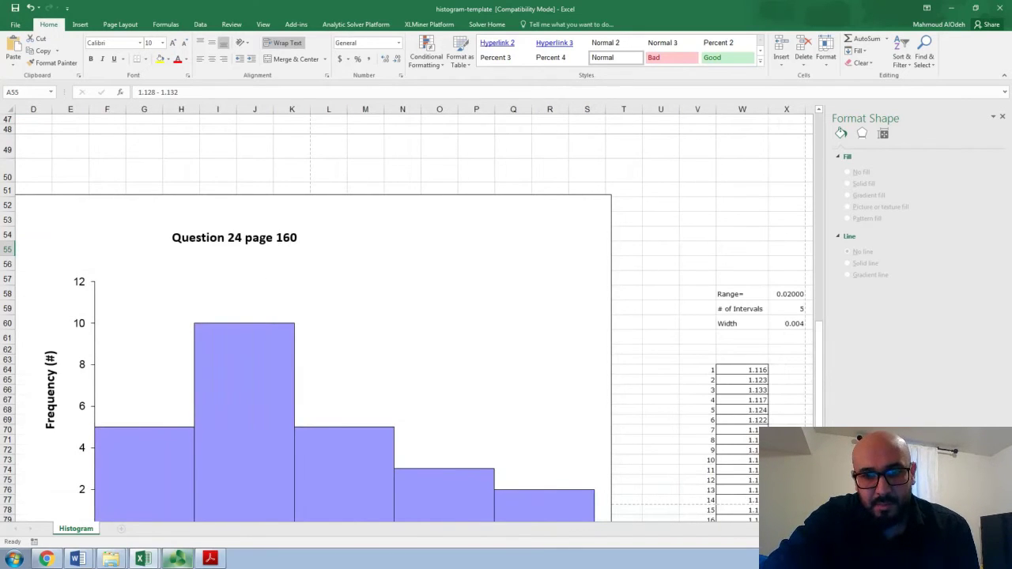
scroll(411, 314, "left", 3)
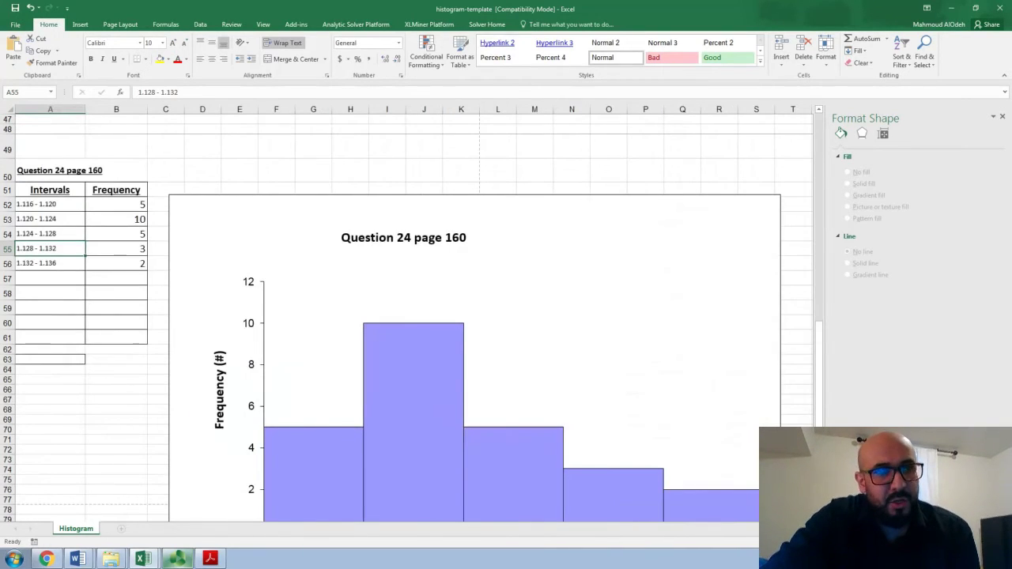
scroll(727, 391, "right", 4)
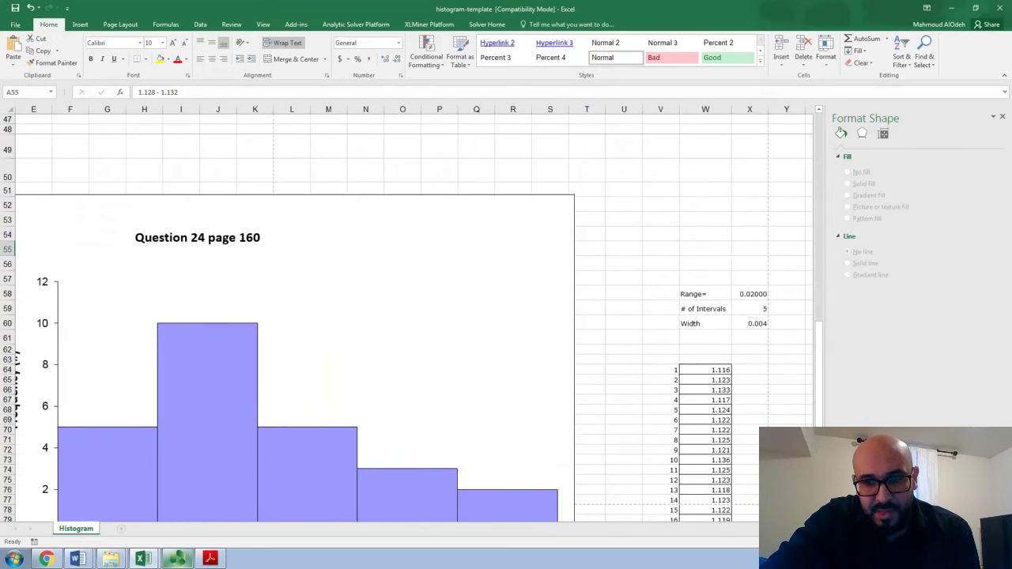
left_click_drag(722, 382, 710, 501)
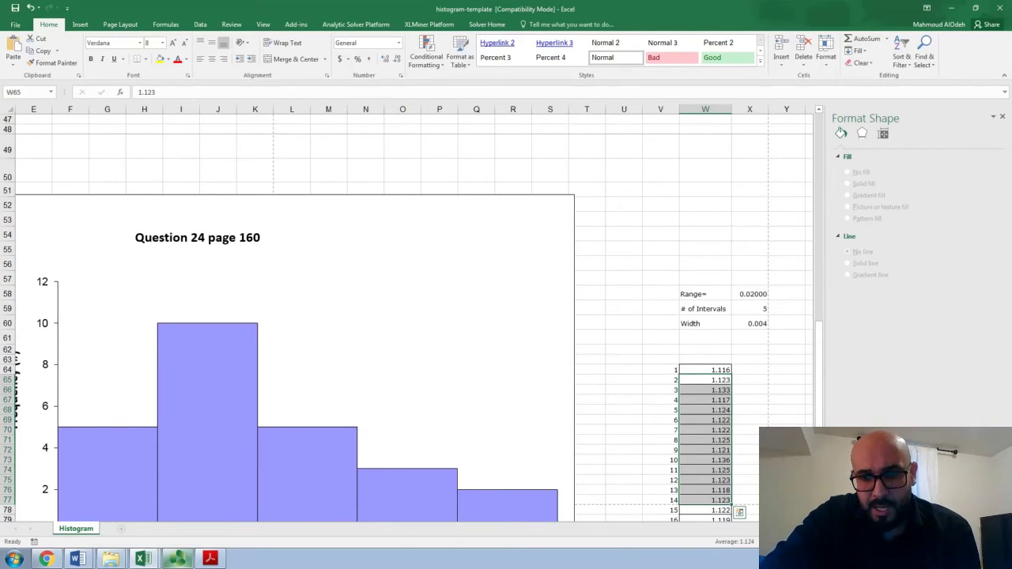
scroll(709, 500, "left", 3)
scroll(407, 317, "left", 1)
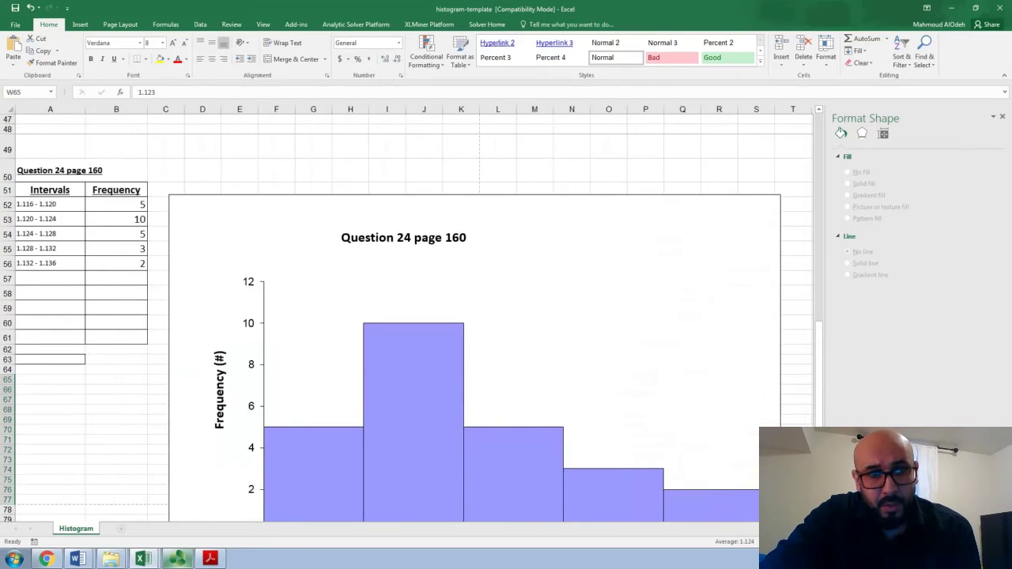
Extend the Question 24 histogram's source data down to row 61 to include the empty interval rows
left_click_drag(45, 189, 113, 262)
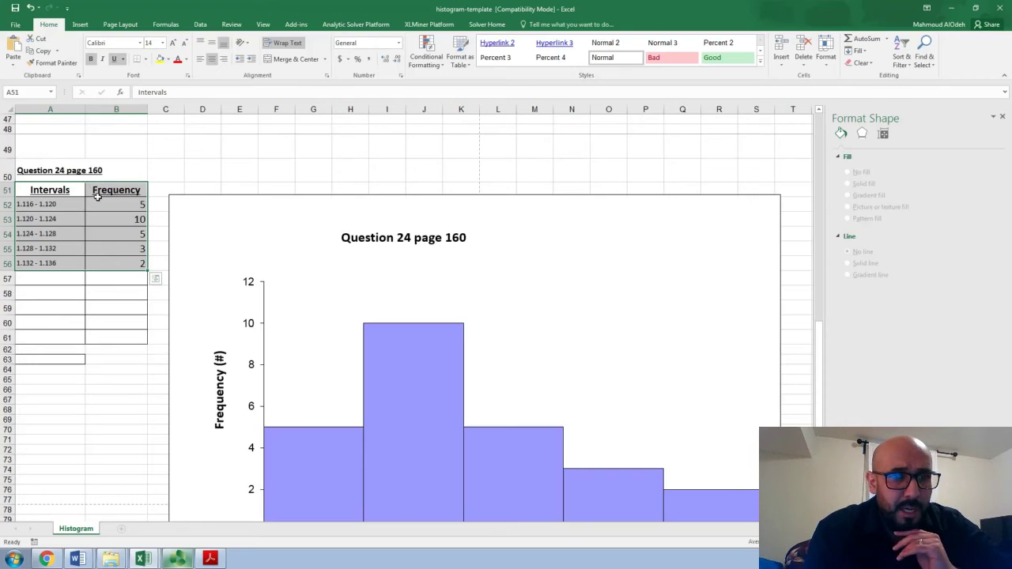
left_click(348, 279)
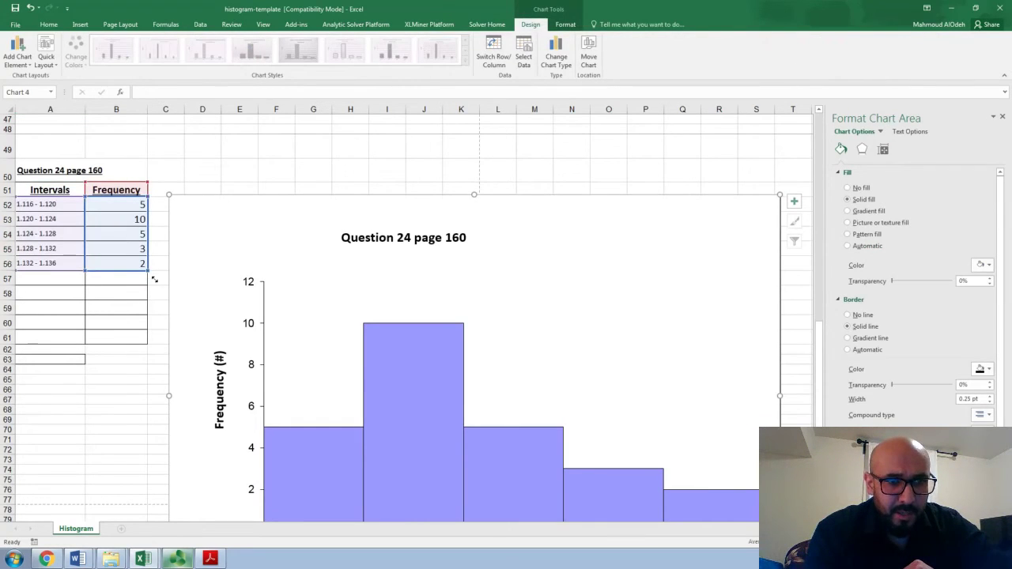
left_click_drag(155, 279, 148, 349)
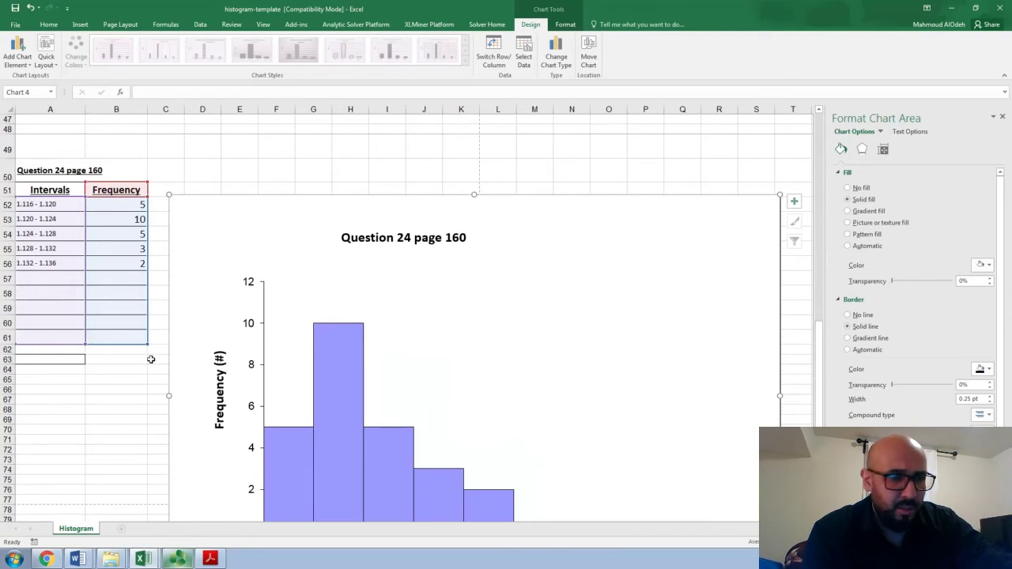
left_click(661, 153)
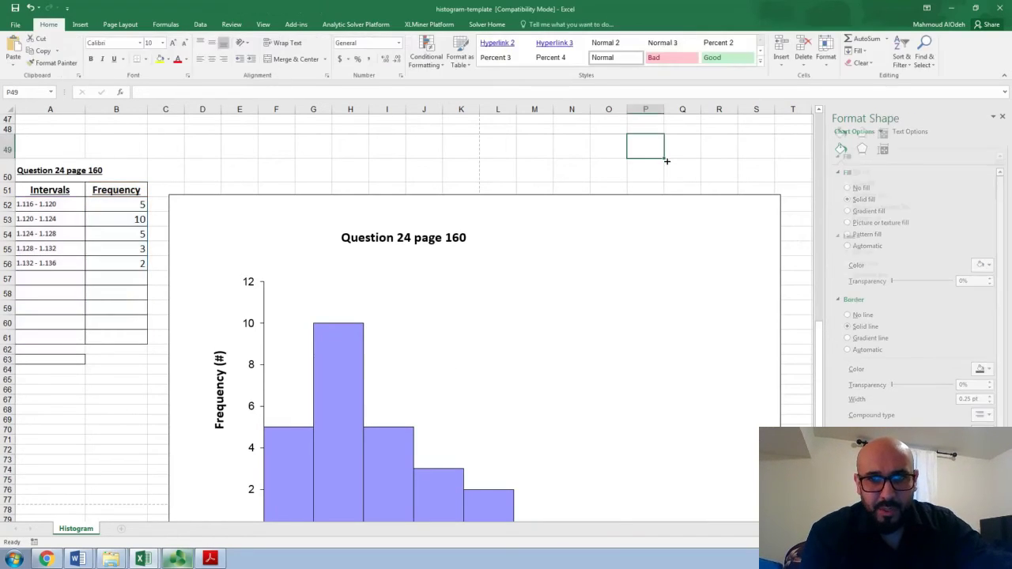
Shrink the Question 24 histogram's source data to end at row 56, excluding the empty interval rows
scroll(667, 162, "down", 2)
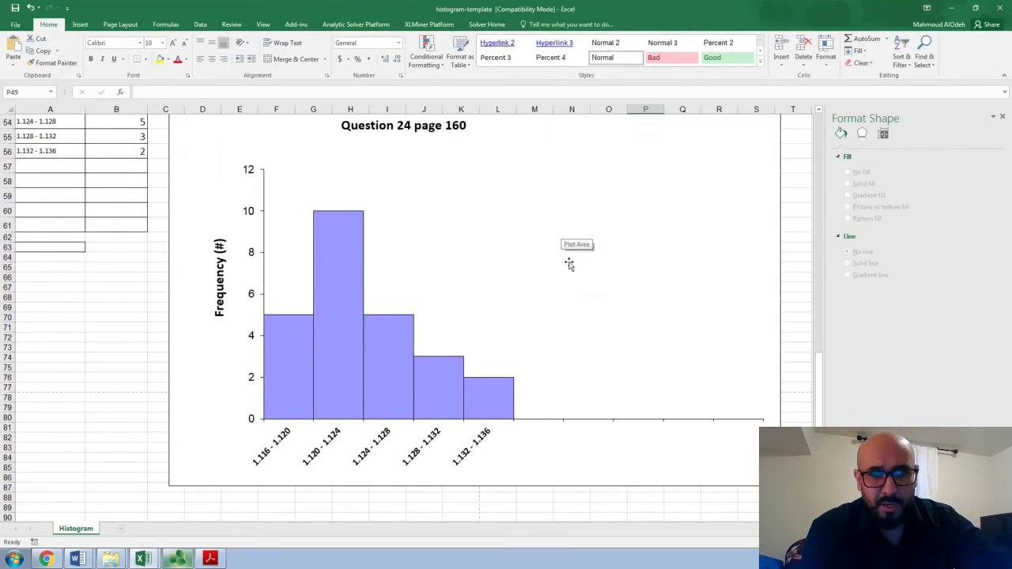
left_click(453, 267)
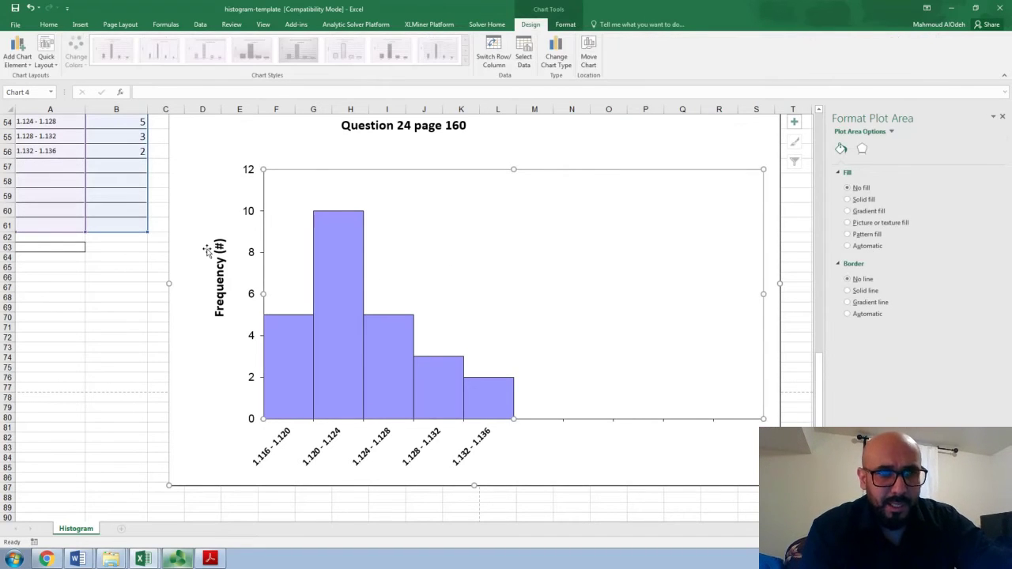
scroll(162, 241, "up", 9)
scroll(163, 241, "down", 7)
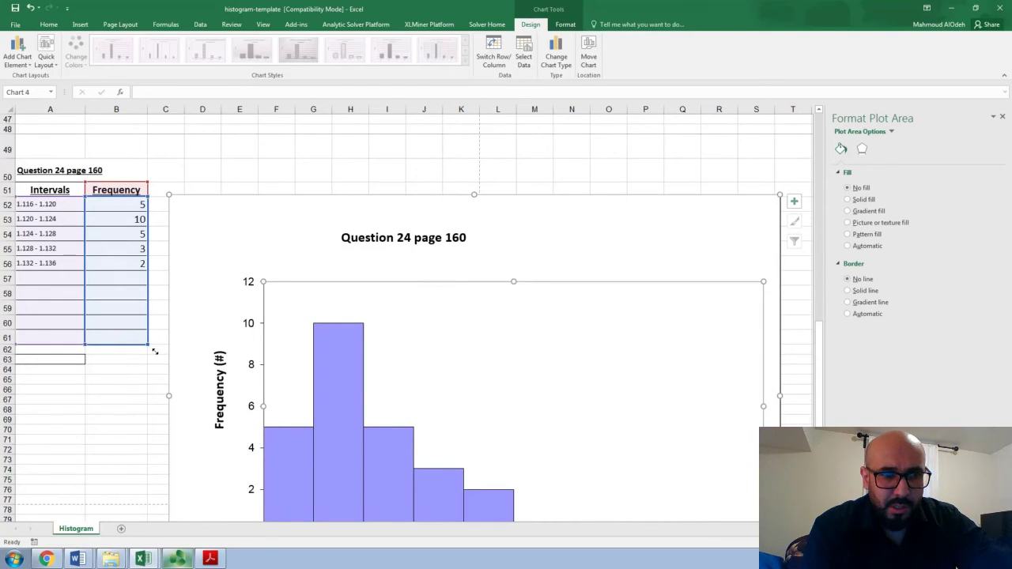
left_click_drag(156, 350, 151, 279)
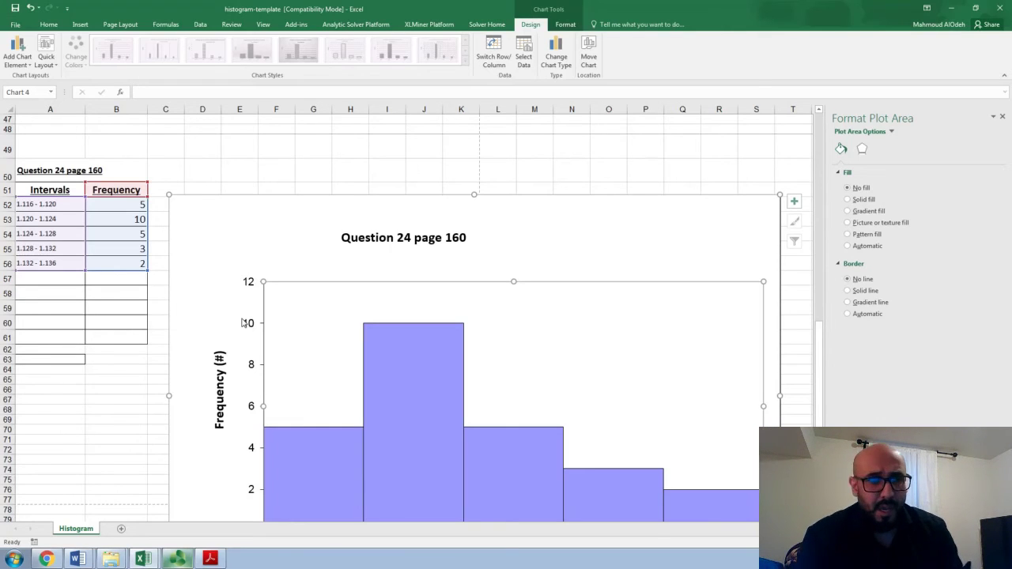
left_click(129, 208)
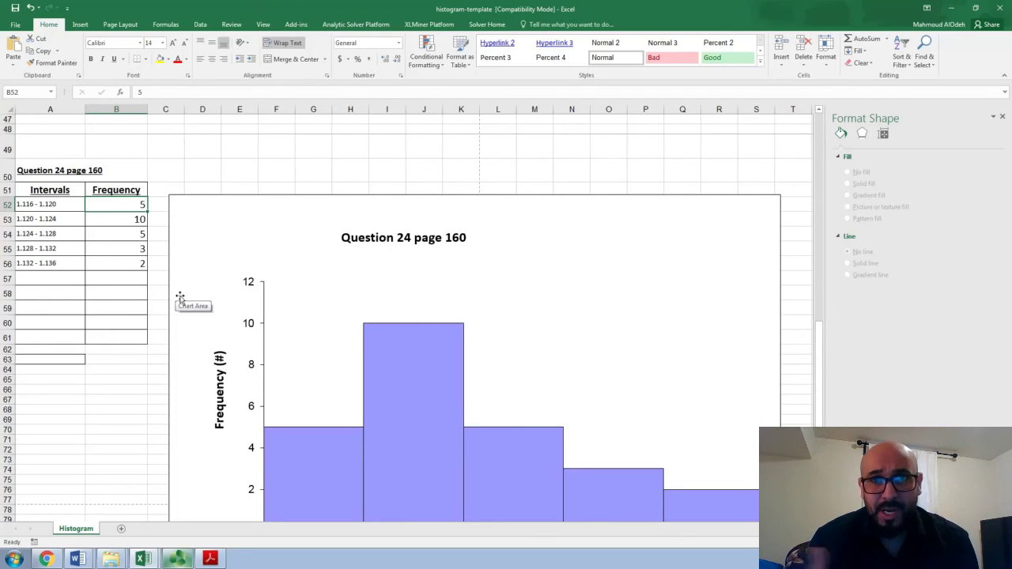
Switch to the data-point-histogram workbook and examine its bin table, histogram and data points
mouse_move(377, 495)
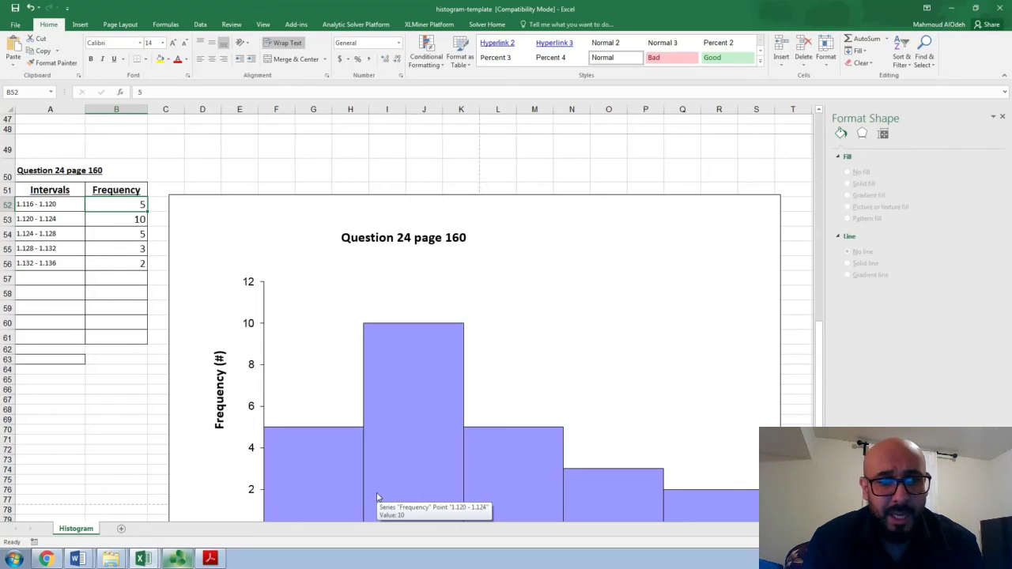
left_click(145, 559)
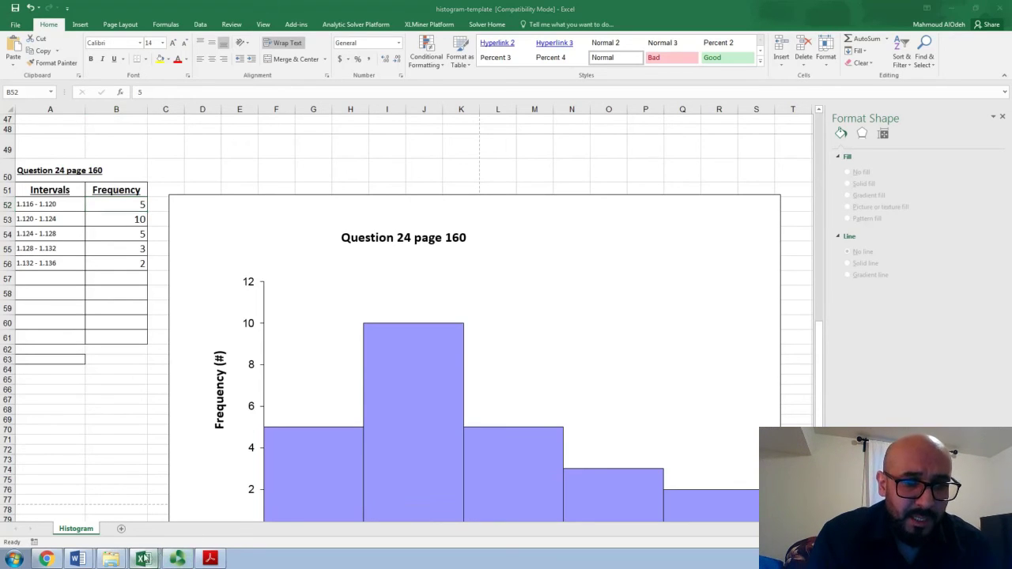
left_click(156, 518)
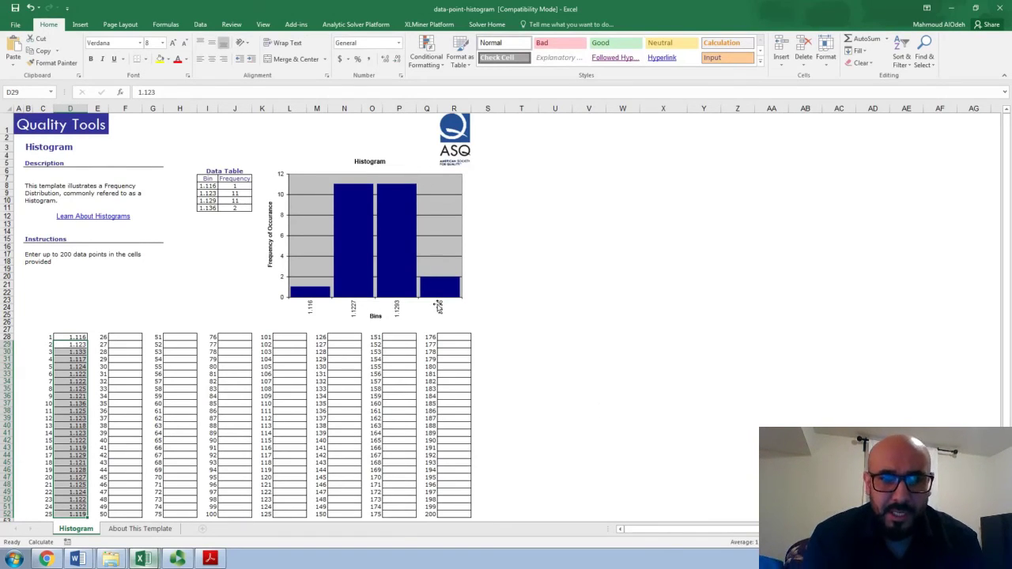
left_click(479, 274)
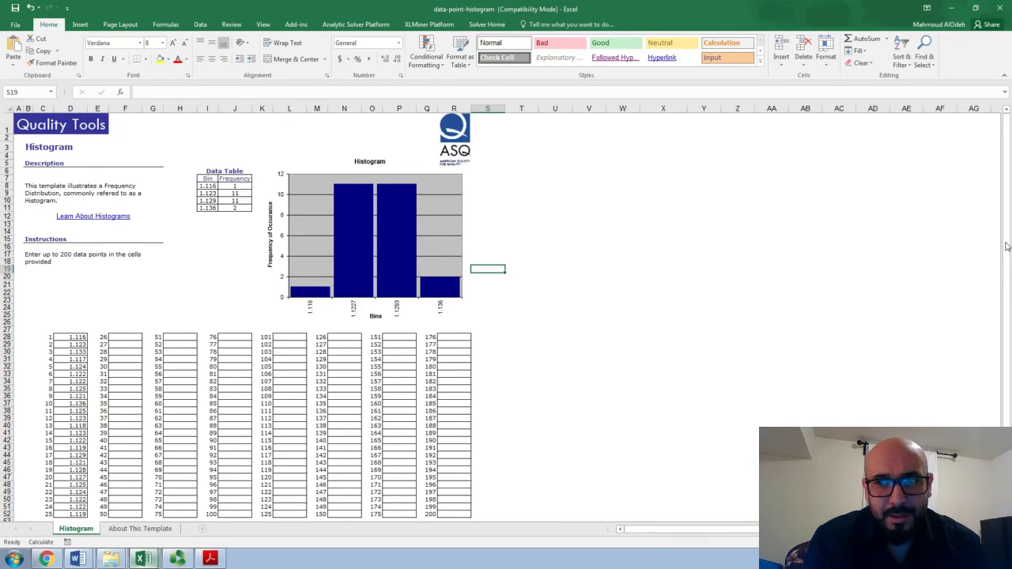
left_click_drag(1006, 246, 1009, 275)
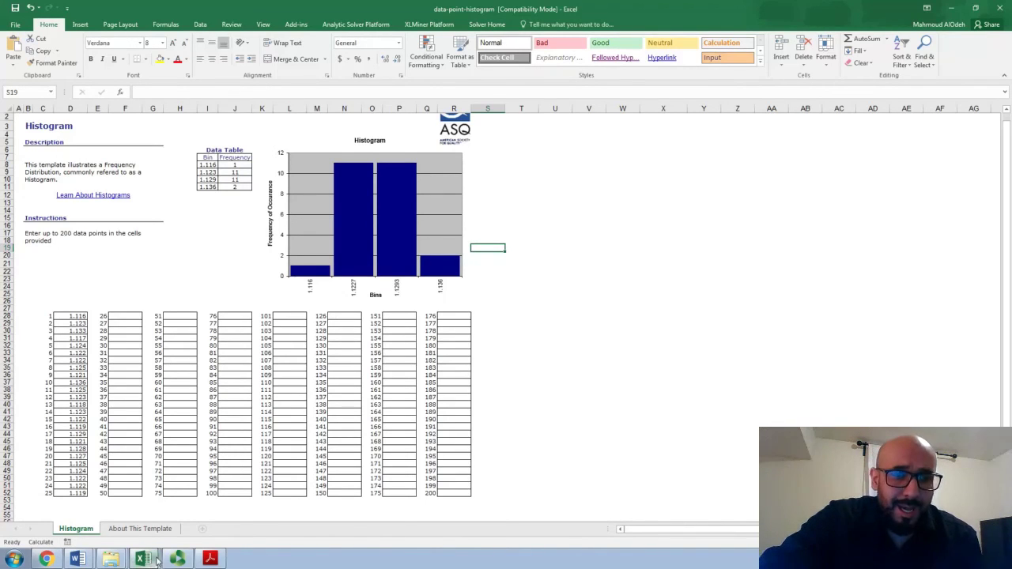
Return to the histogram-template workbook and review its instructions, the sample X-axis table and the Question 24 interval table
left_click(148, 560)
left_click(158, 536)
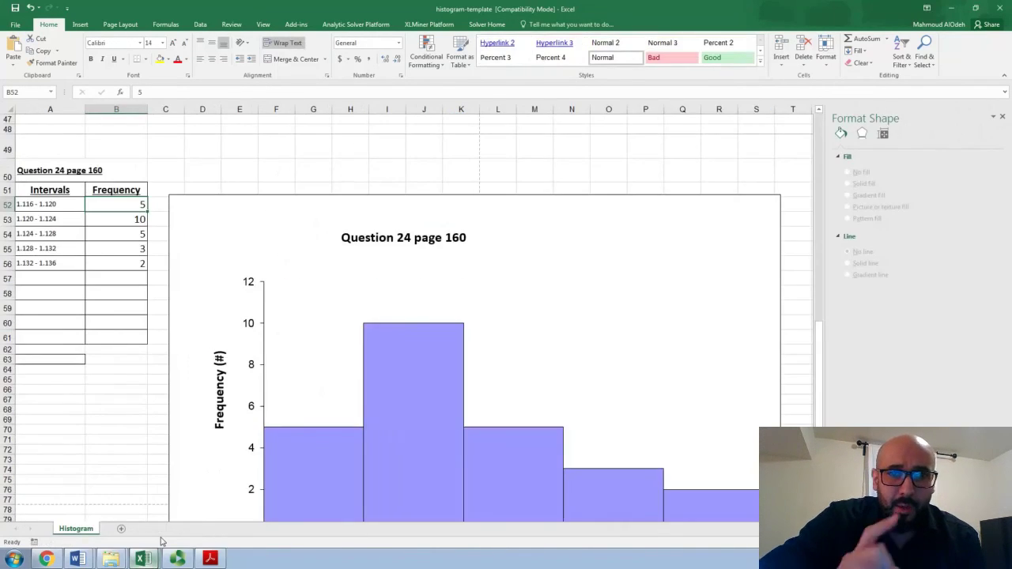
scroll(160, 541, "up", 2)
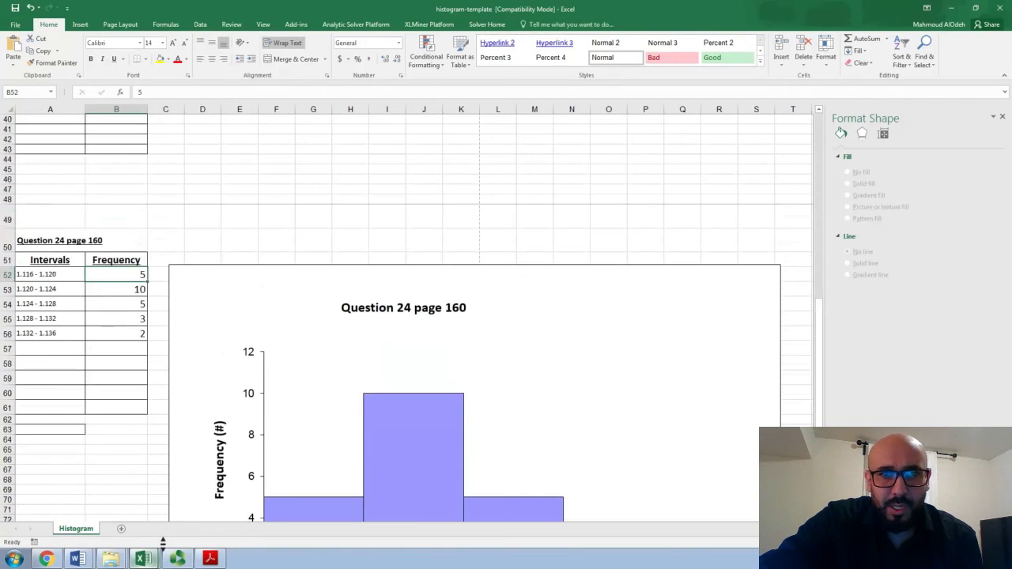
scroll(162, 542, "up", 3)
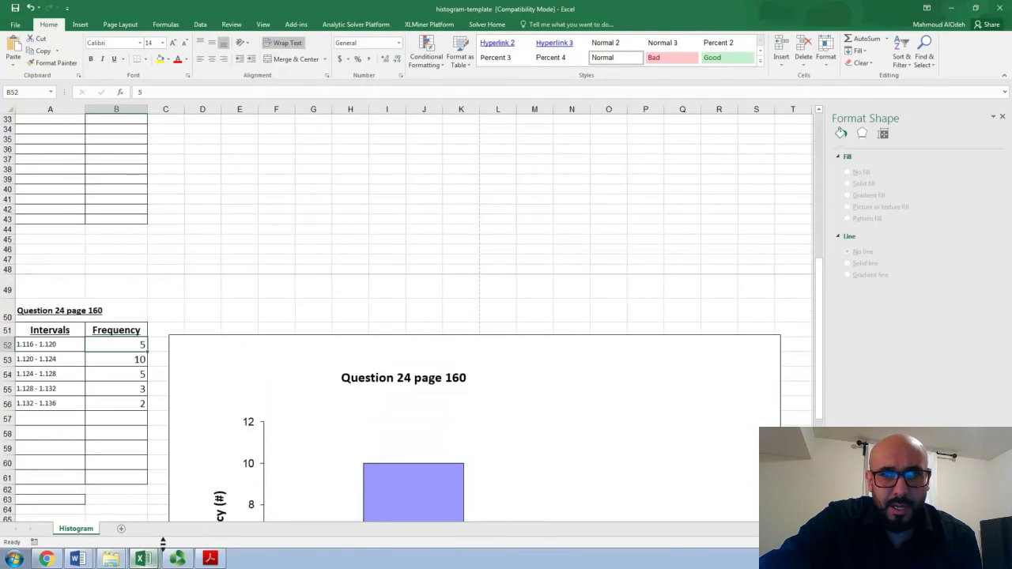
scroll(163, 543, "up", 5)
scroll(160, 540, "up", 5)
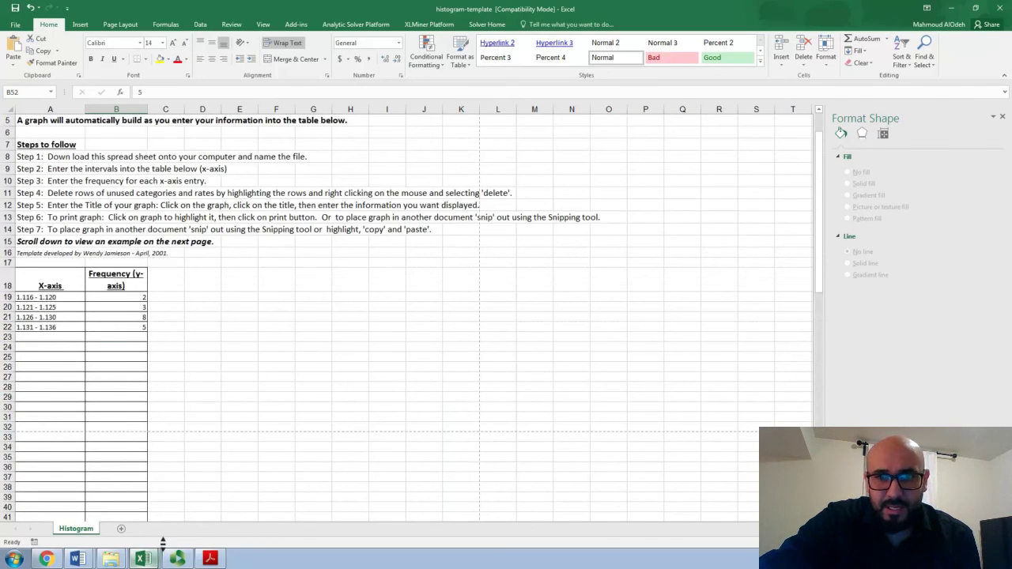
scroll(161, 541, "down", 7)
scroll(160, 541, "down", 2)
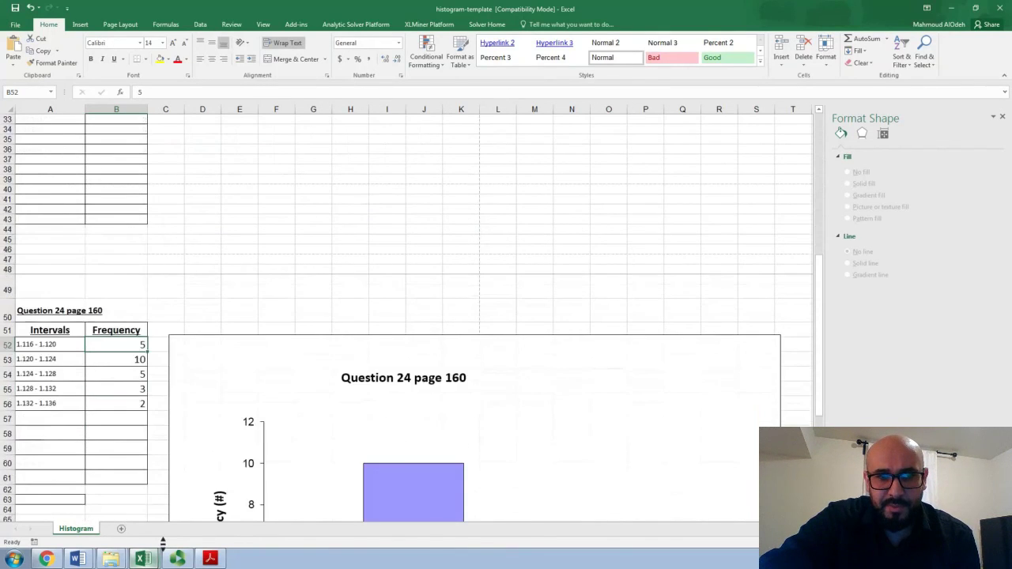
scroll(161, 540, "down", 2)
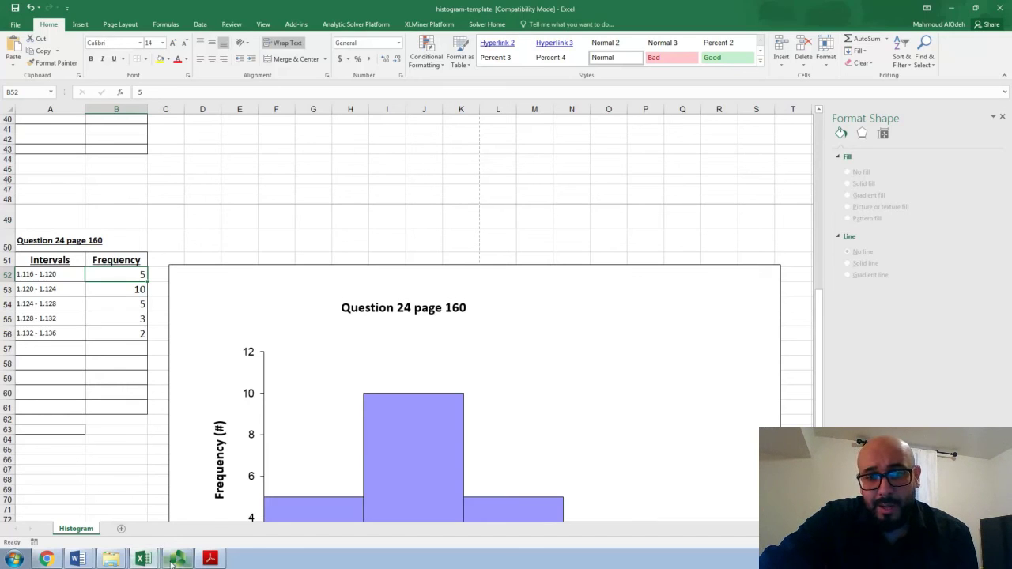
left_click(173, 559)
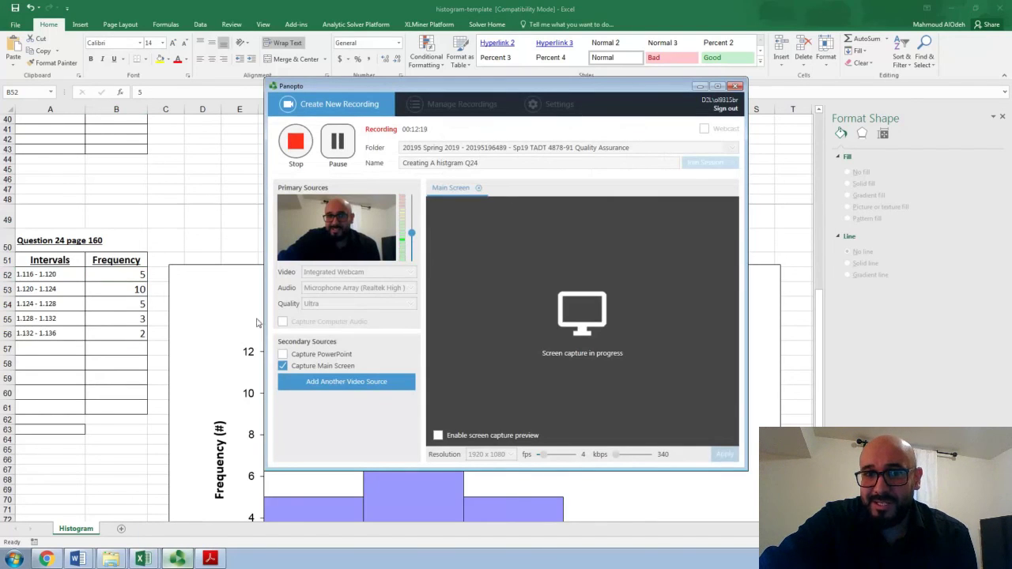